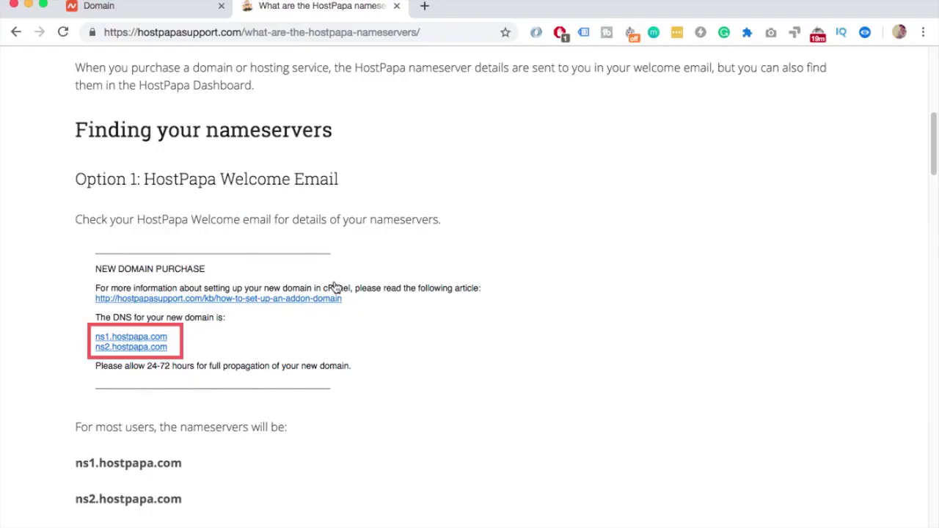
Step: Create addon domain storemonkeywp.com using the auto-filled subdomain storemonkeywp and folder public_html/storemonkeywp.com
scroll(335, 282, down, 3)
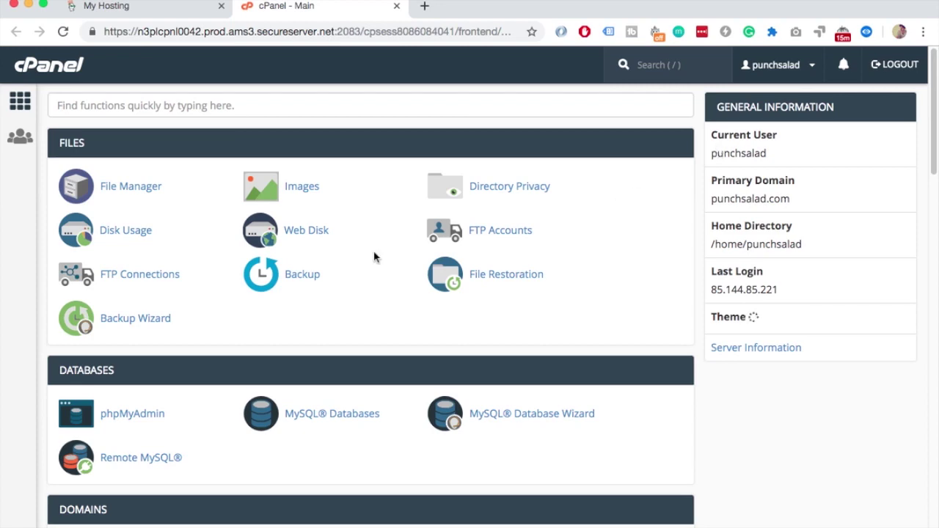
scroll(383, 253, down, 2)
scroll(382, 253, down, 2)
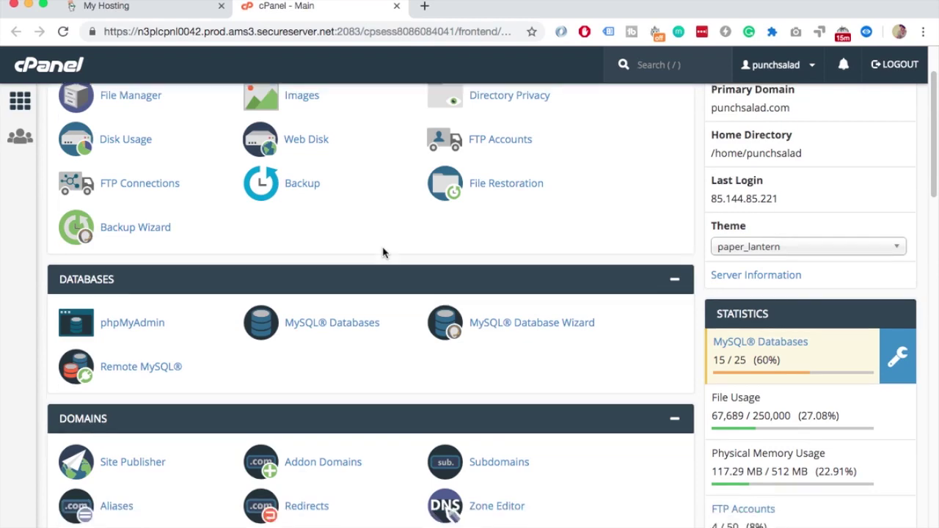
click(327, 433)
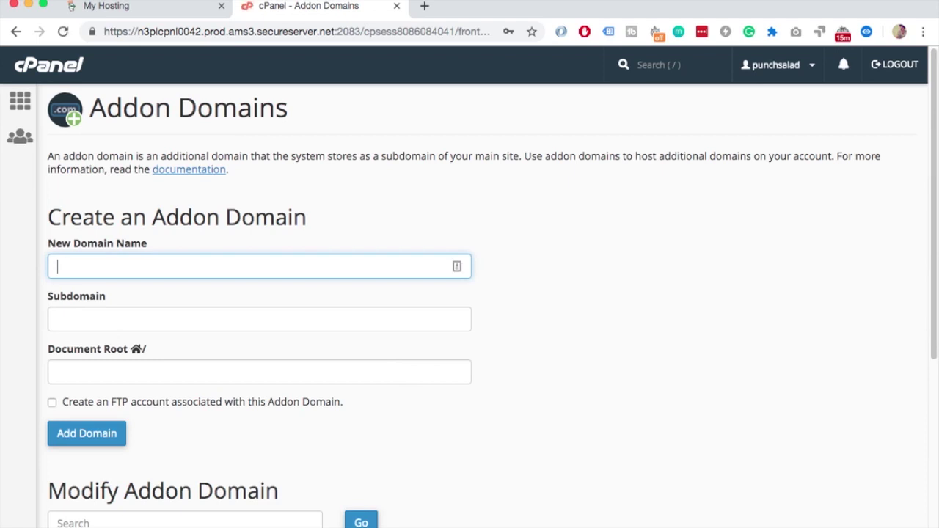
text(storemonkeywp)
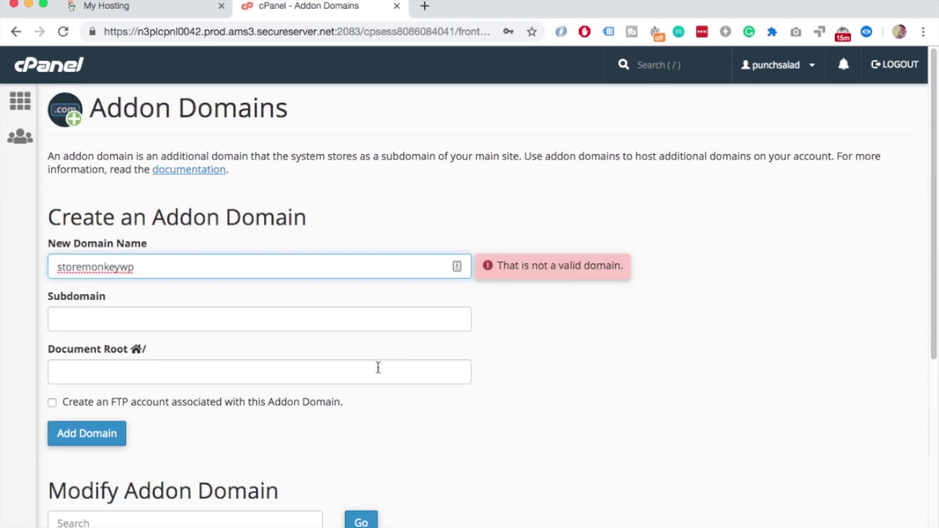
text(.com)
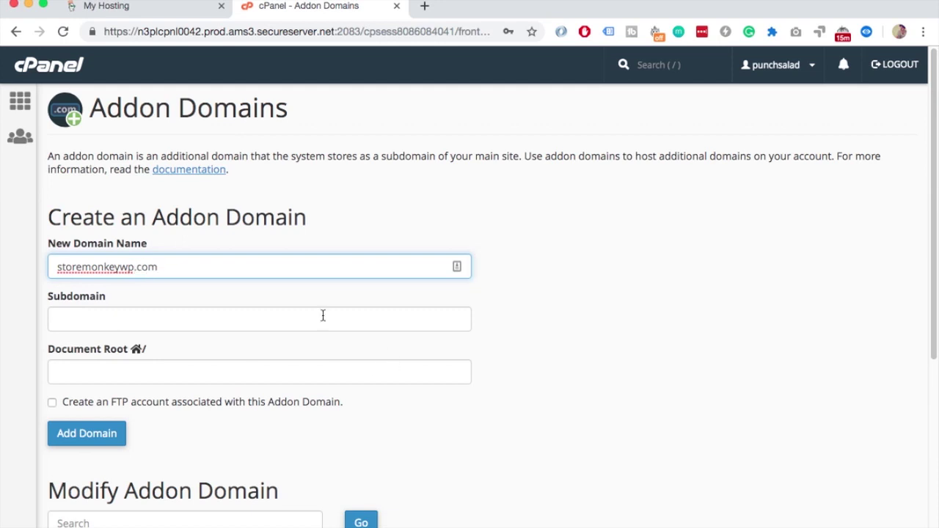
click(616, 276)
scroll(430, 298, down, 3)
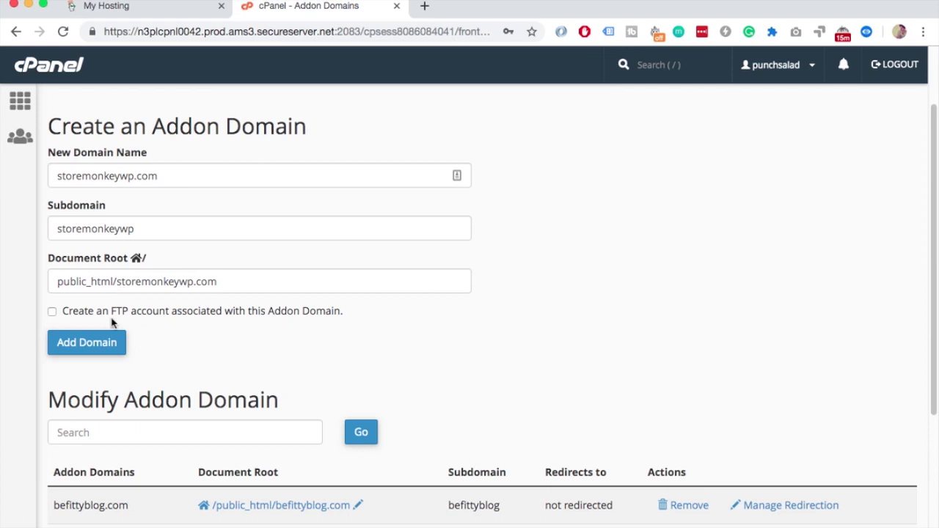
click(105, 341)
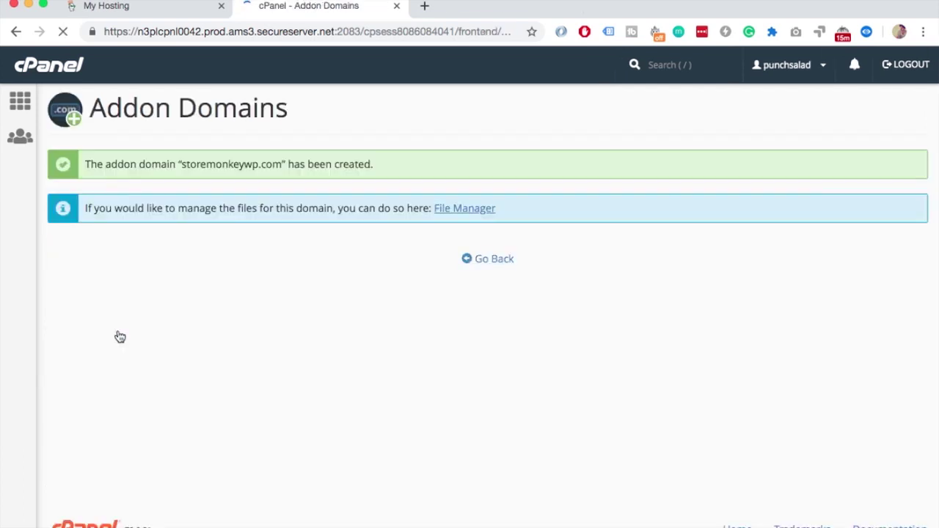
Step: Check the storemonkeywp.com entry in the addon domains table
click(481, 270)
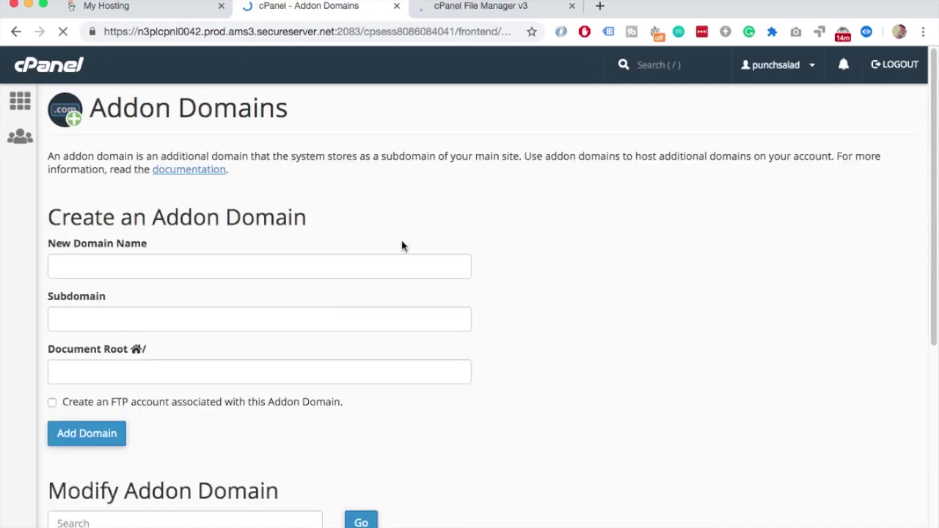
scroll(440, 246, down, 5)
scroll(411, 286, down, 2)
double_click(95, 396)
Step: In File Manager, open public_html and then the storemonkeywp.com folder
click(491, 10)
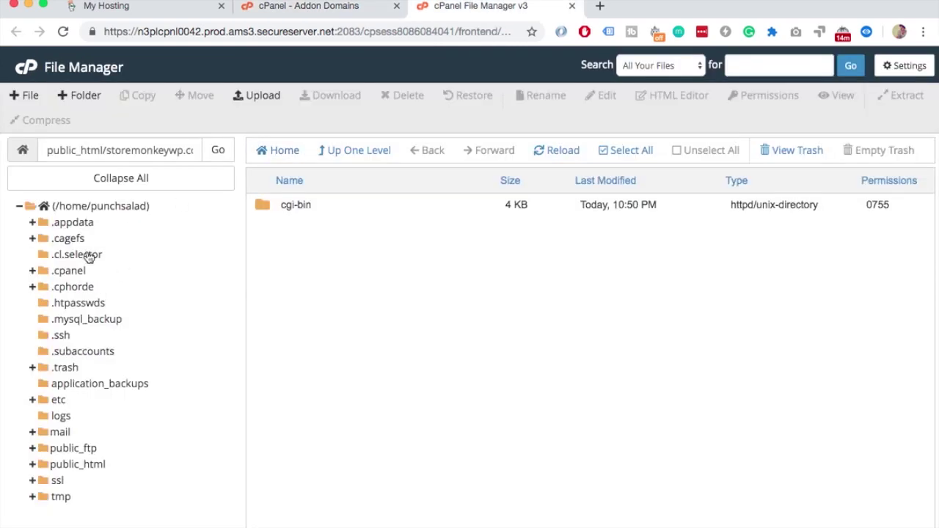
click(86, 465)
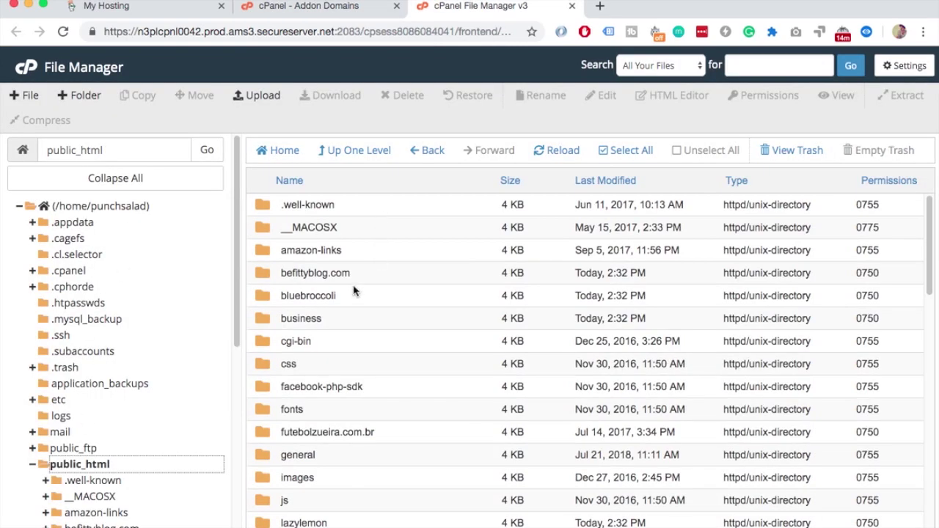
scroll(355, 298, down, 2)
scroll(355, 298, down, 3)
click(335, 454)
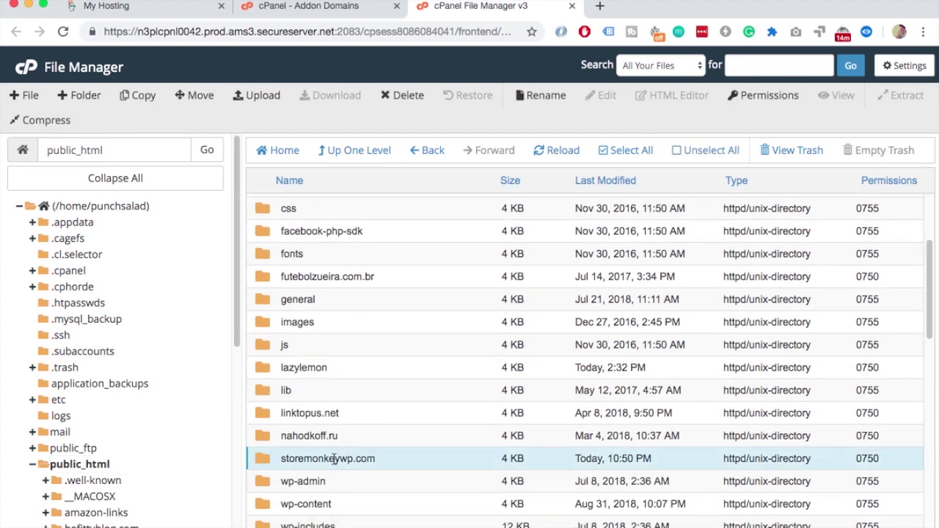
double_click(335, 455)
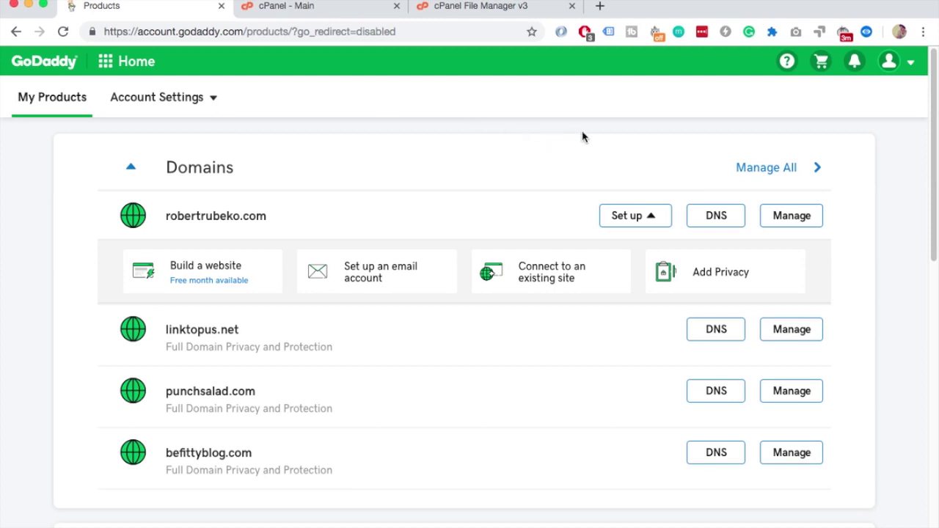
Step: Open GoDaddy's full domain list in the advanced list view
click(786, 170)
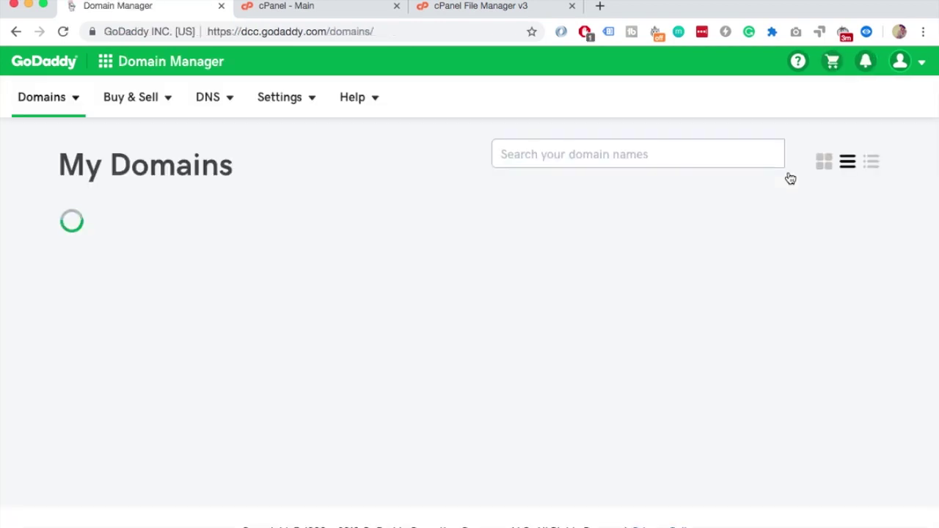
scroll(416, 195, down, 3)
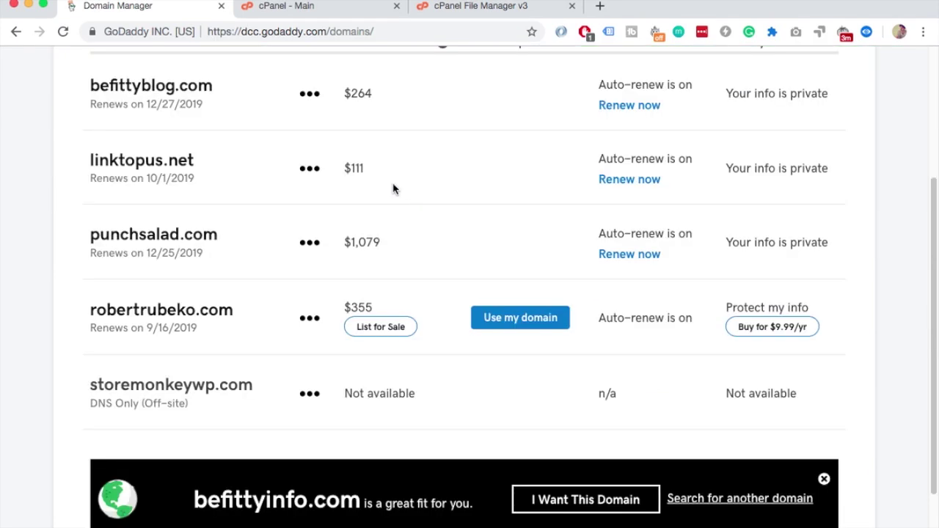
scroll(289, 382, up, 3)
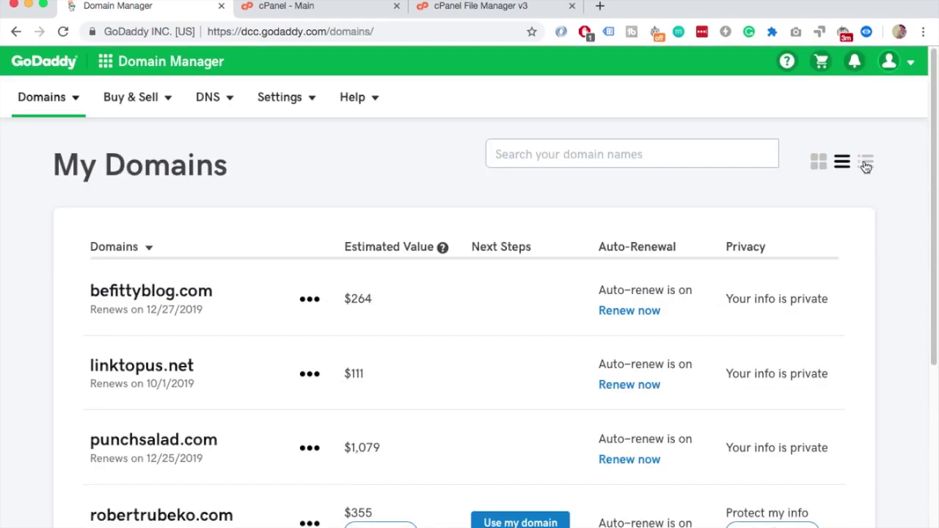
click(866, 166)
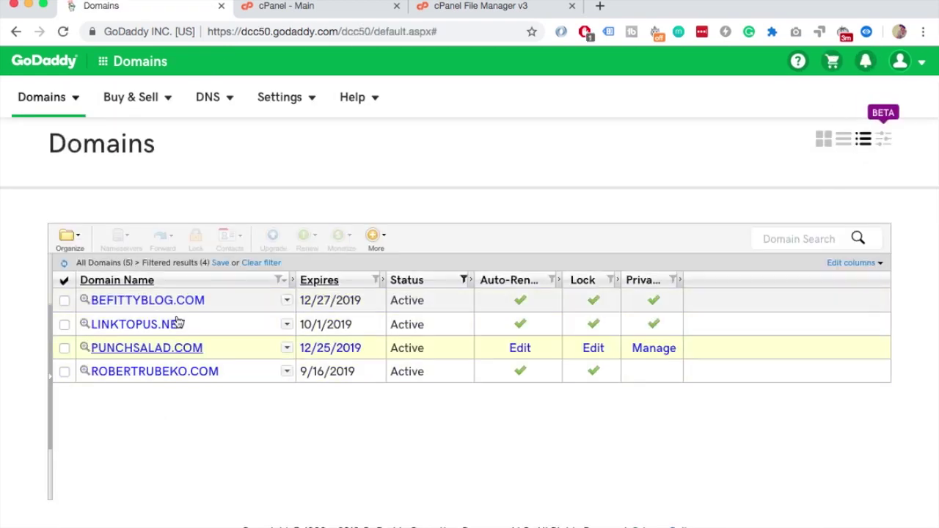
Step: Set the Status filter to ALL to list all five domains, then open storemonkeywp.com
click(465, 282)
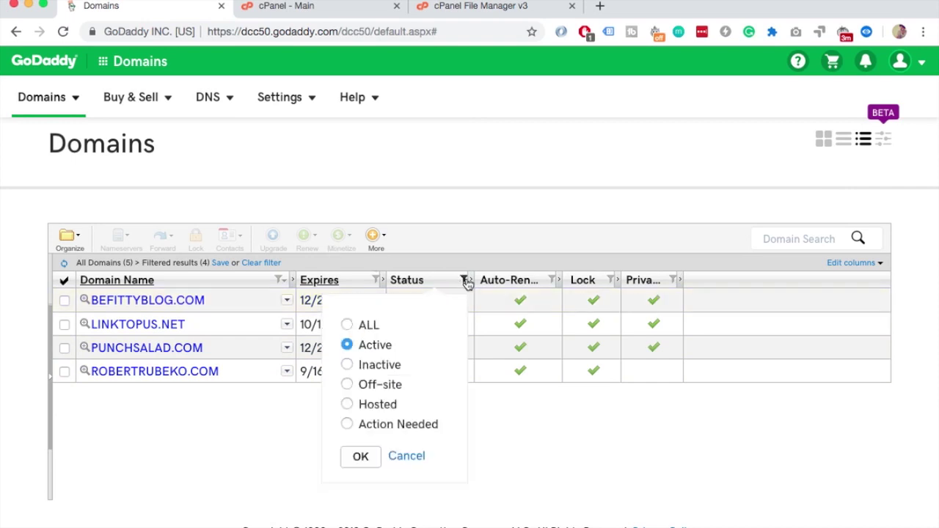
click(348, 326)
click(360, 456)
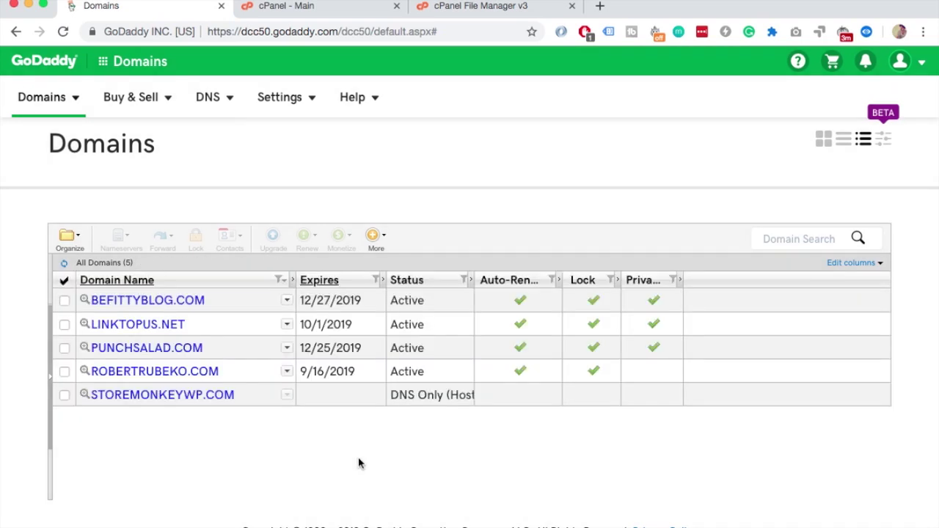
click(195, 397)
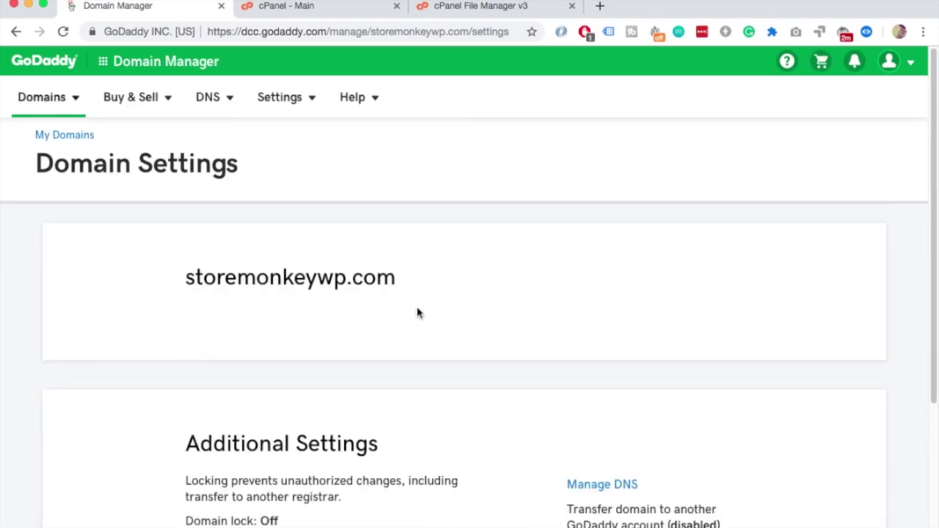
Step: Open storemonkeywp.com's DNS records and highlight nameservers ns17 and ns18.domaincontrol.com
scroll(484, 315, down, 2)
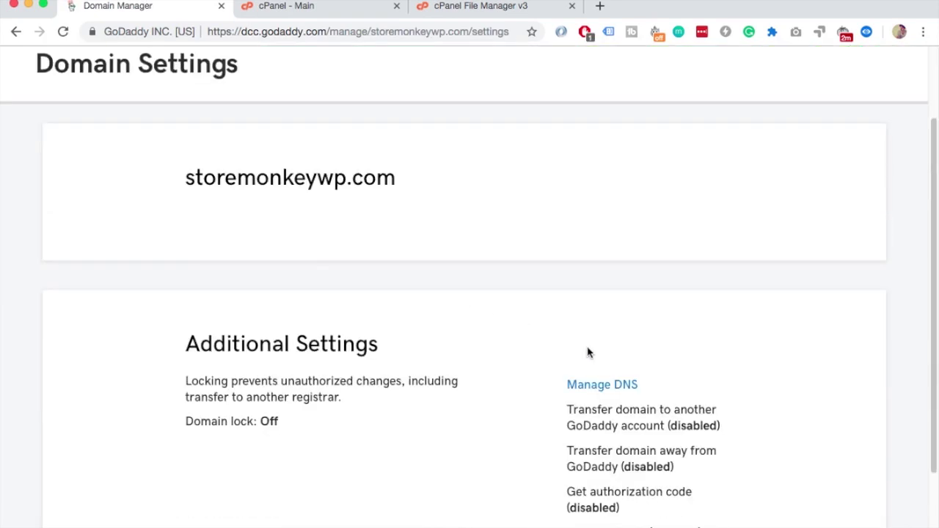
click(603, 386)
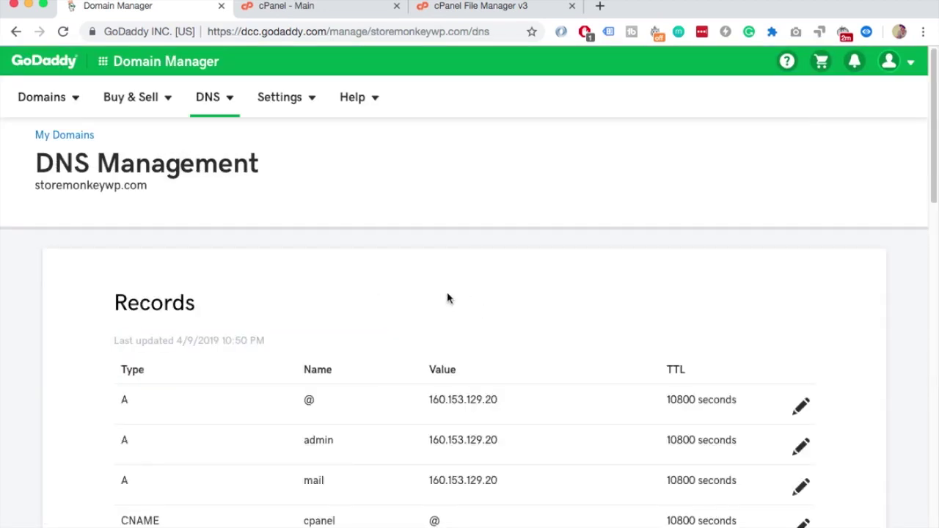
scroll(448, 297, down, 5)
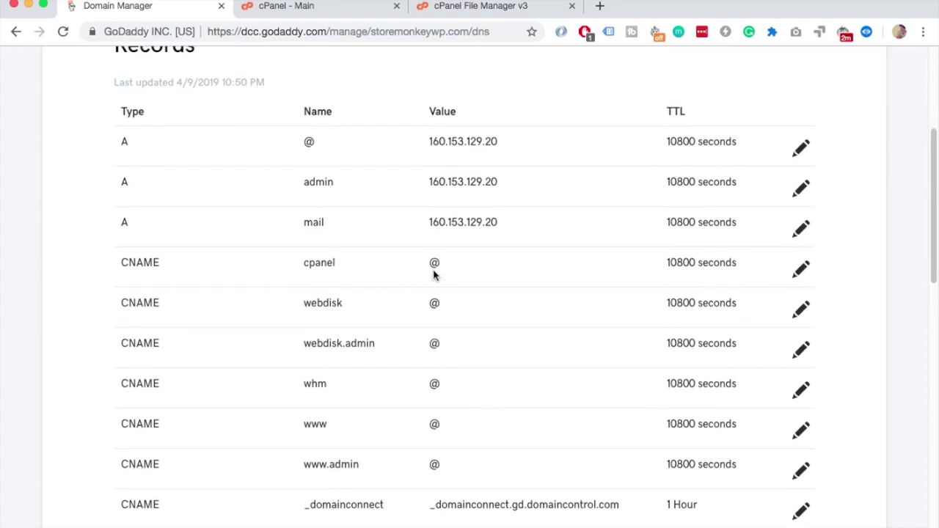
scroll(434, 276, down, 4)
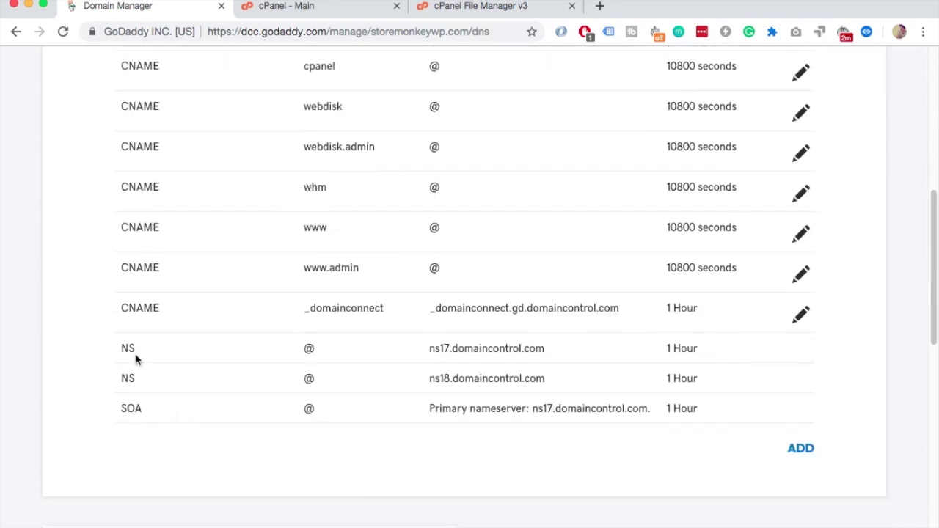
drag(119, 346, 731, 378)
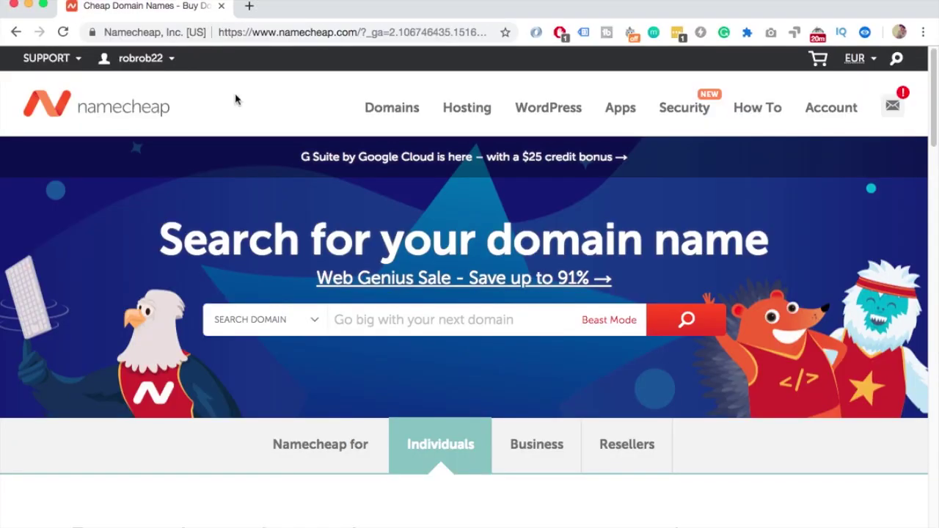
Step: Open storemonkeywp.com's management page from Namecheap's Dashboard domain list
mouse_move(135, 60)
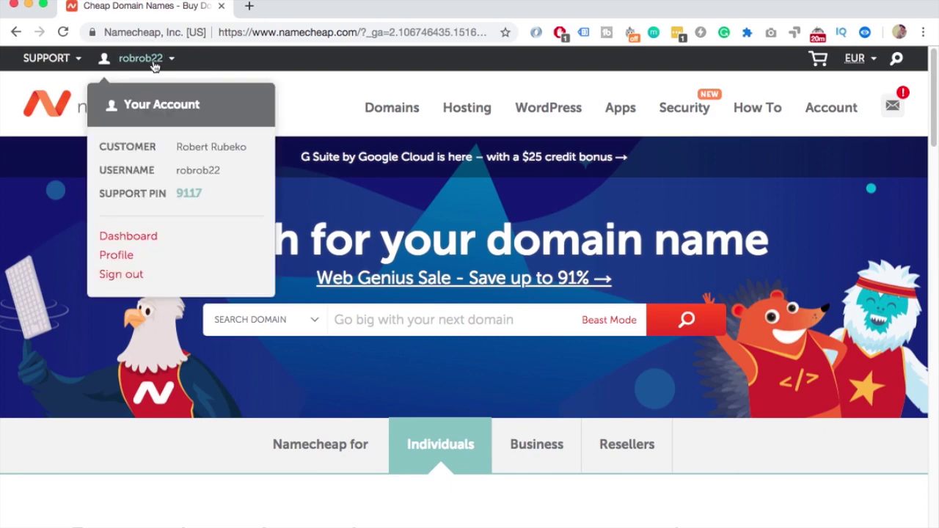
click(128, 236)
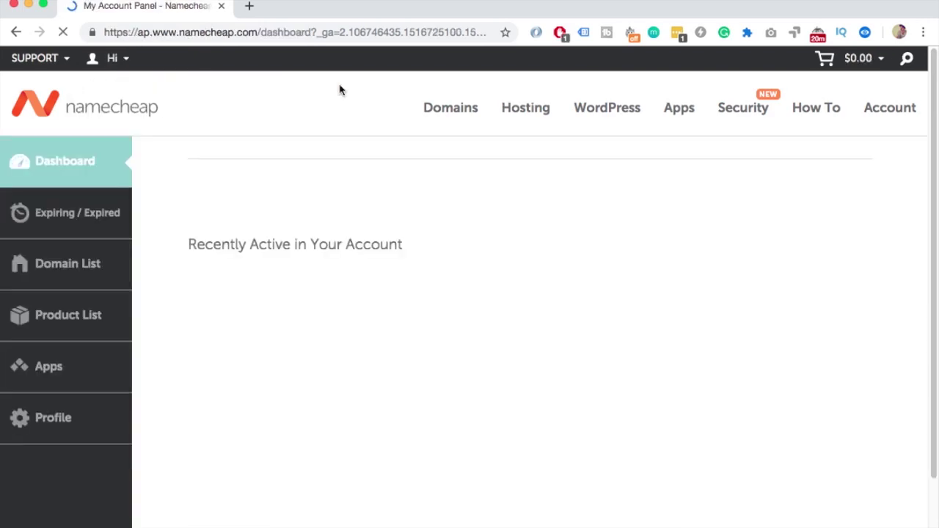
click(66, 269)
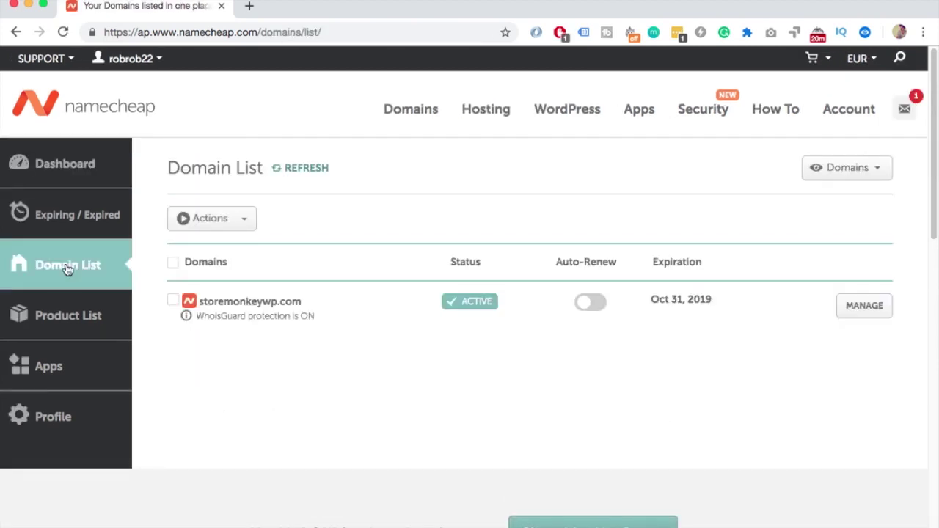
click(868, 310)
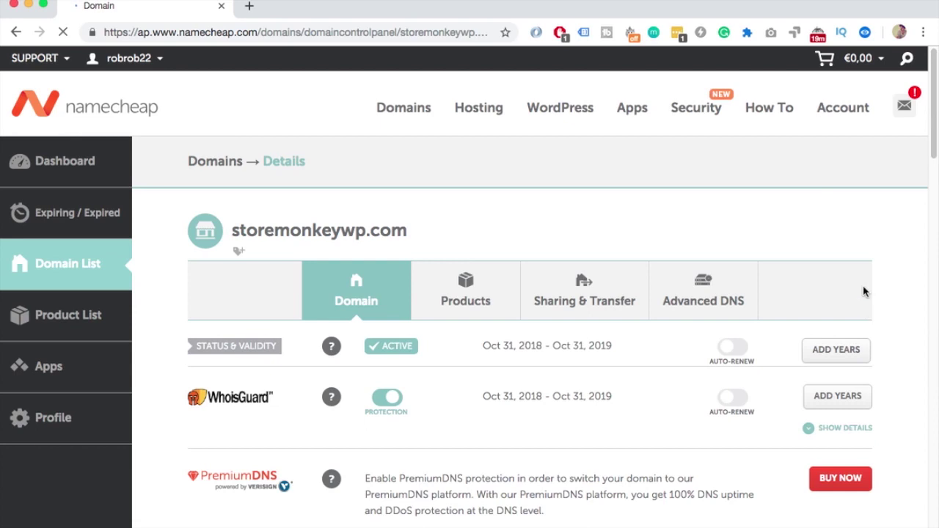
Step: Open the Nameservers dropdown, currently set to Namecheap BasicDNS
scroll(755, 286, down, 3)
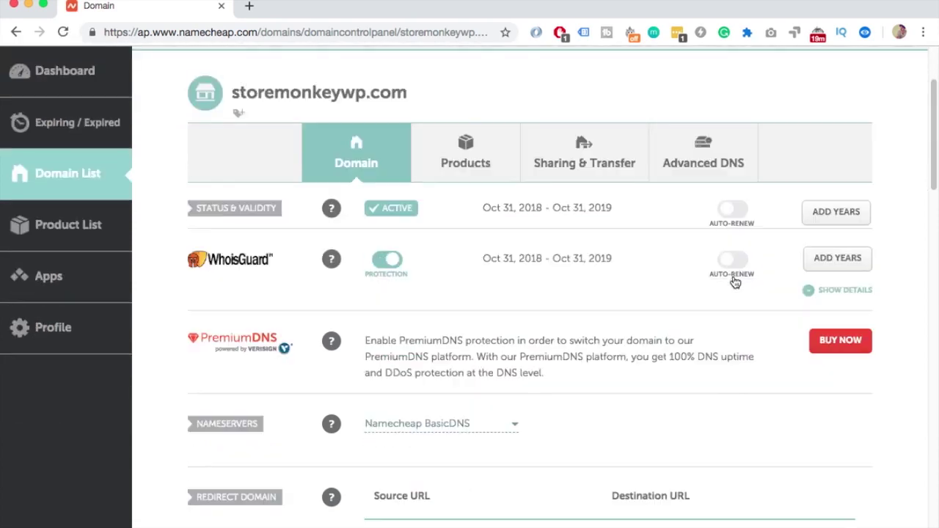
scroll(734, 280, down, 2)
scroll(730, 279, down, 2)
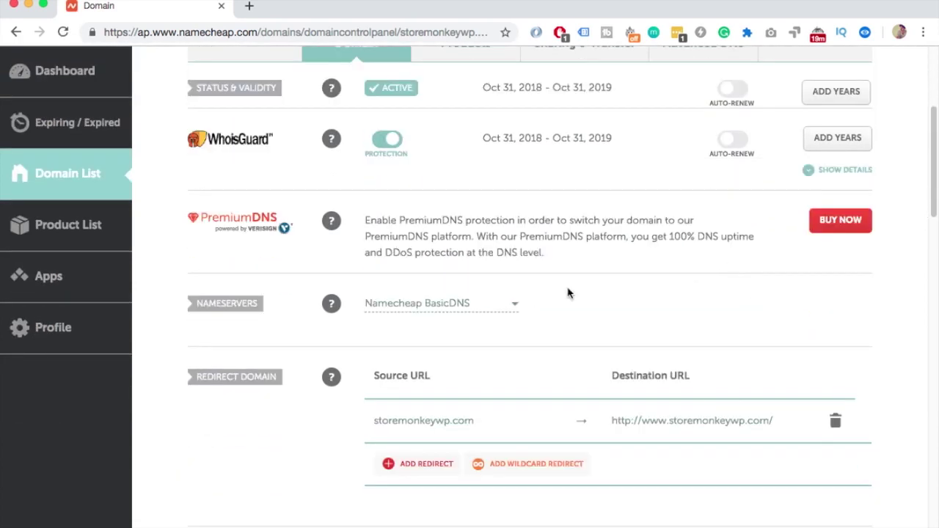
click(484, 303)
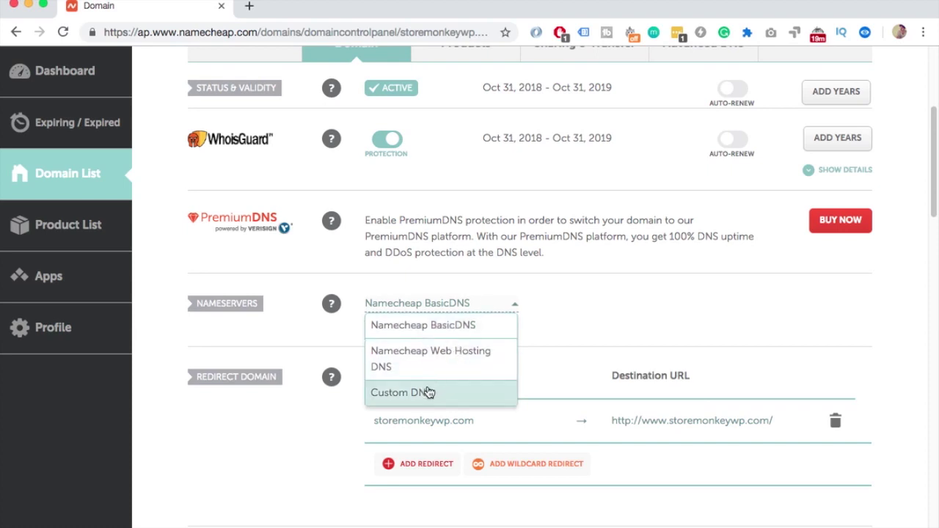
Step: Select Custom DNS as storemonkeywp.com's nameserver type
click(424, 392)
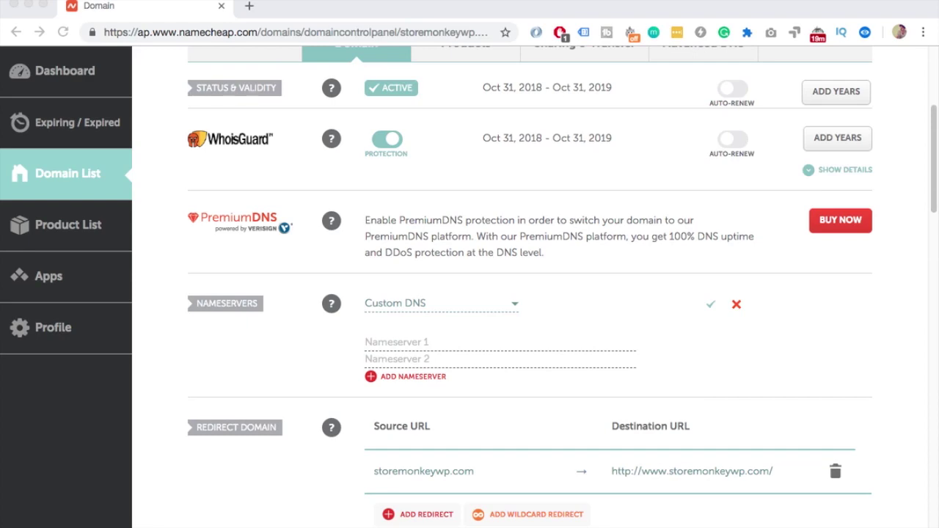
click(250, 8)
Step: Load HostPapa's nameservers Knowledge Base article in the new tab
text(https://hostpapasupport.com/what-are-the-hostpapa-nameservers/)
key(Return)
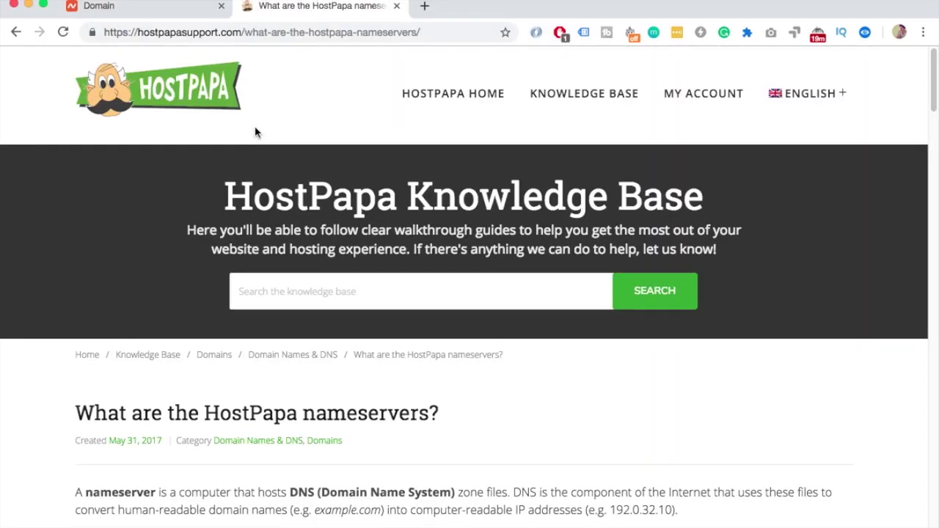
scroll(254, 147, down, 8)
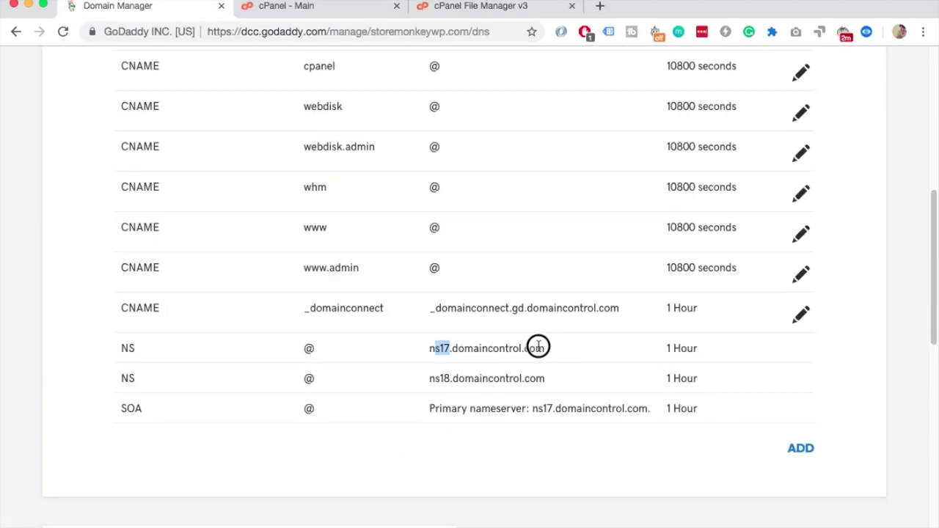
drag(537, 347, 544, 348)
drag(427, 378, 577, 370)
click(579, 372)
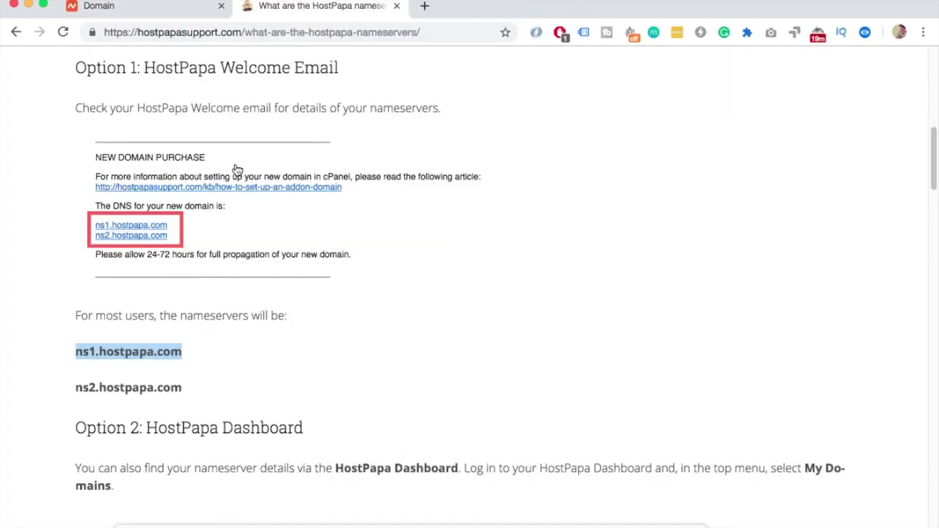
scroll(243, 220, down, 1)
click(188, 332)
Step: Copy ns1.hostpapa.com from the article into Namecheap's Nameserver 1 field
drag(189, 332, 67, 318)
key(super+c)
click(138, 10)
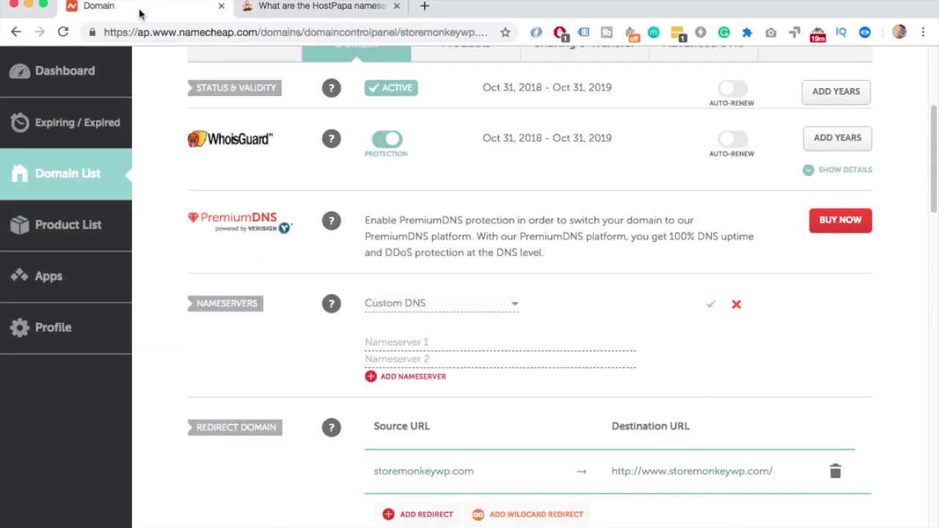
key(super+v)
click(327, 7)
Step: Copy ns2.hostpapa.com into Nameserver 2 and save both HostPapa custom nameservers
drag(183, 361, 66, 361)
key(super+c)
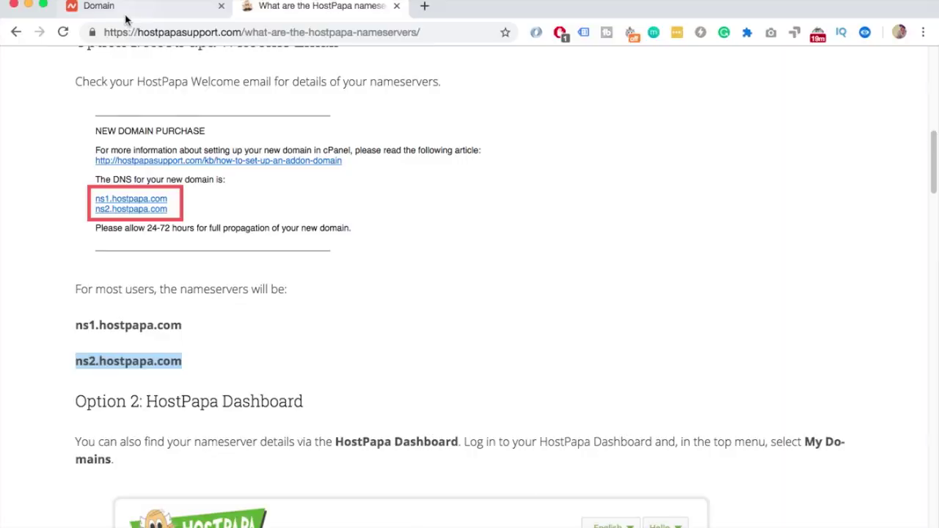
click(123, 9)
click(434, 358)
key(super+v)
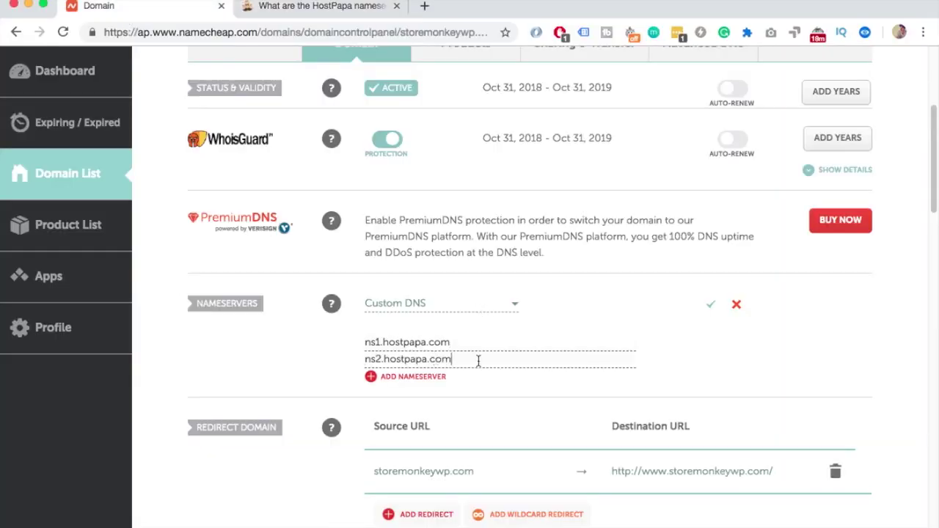
click(711, 304)
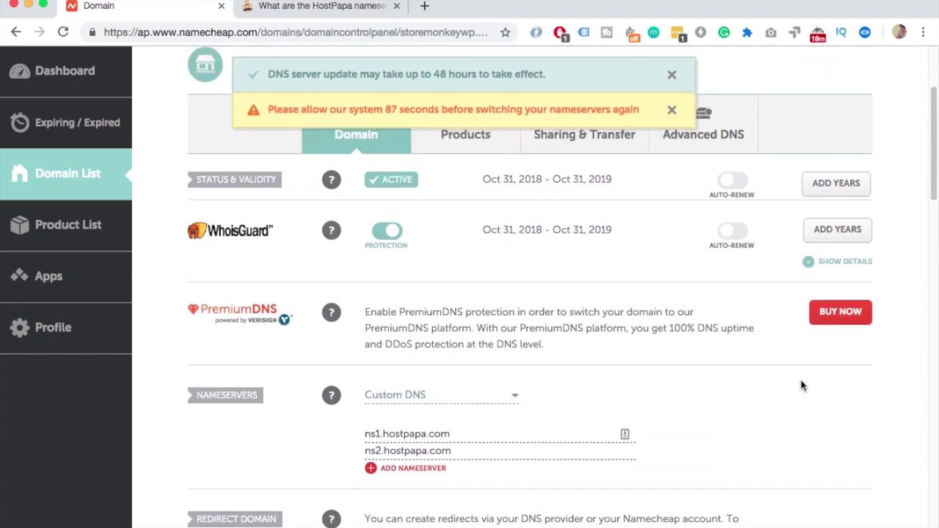
scroll(802, 385, down, 1)
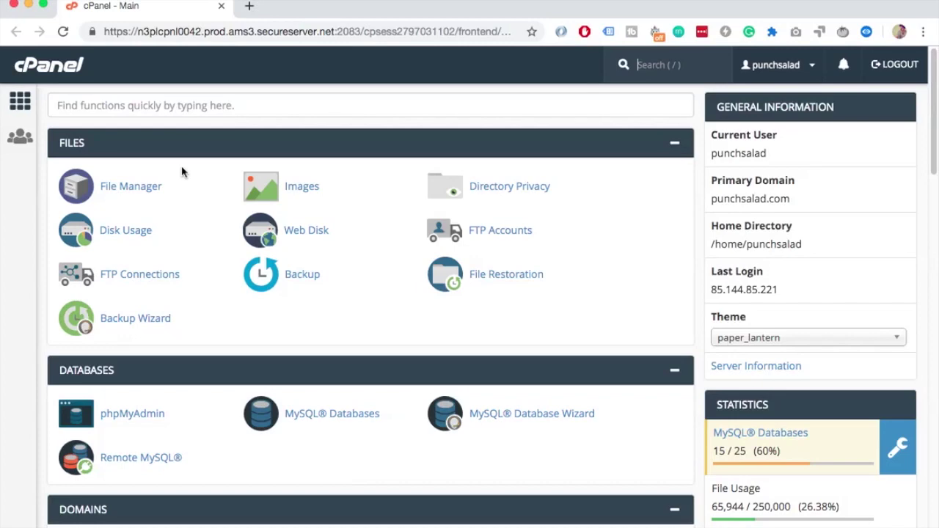
Step: Open File Manager and navigate to the public_html/storemonkeywp.com folder
click(137, 186)
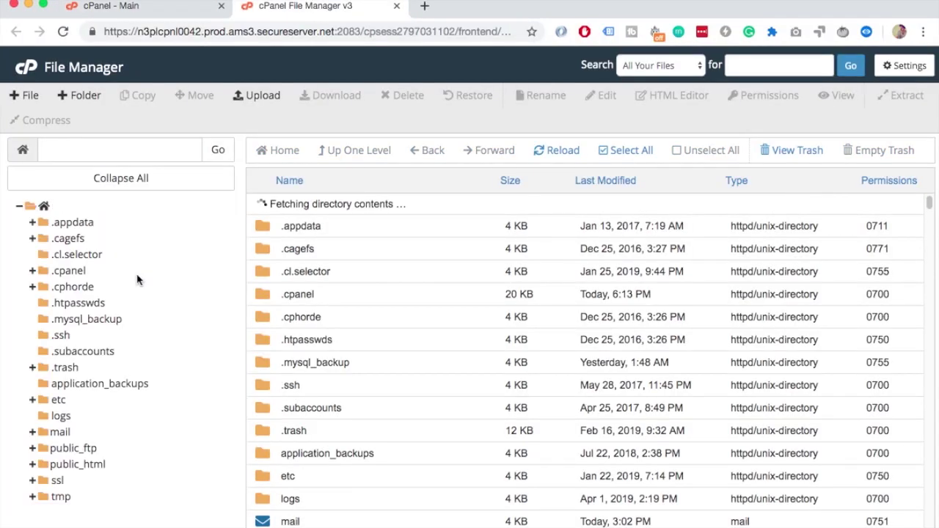
click(97, 463)
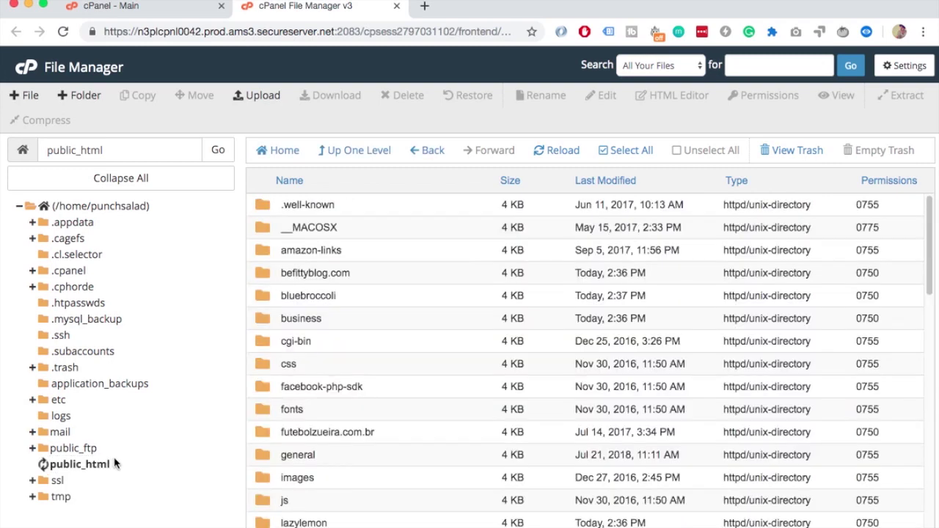
scroll(342, 330, down, 3)
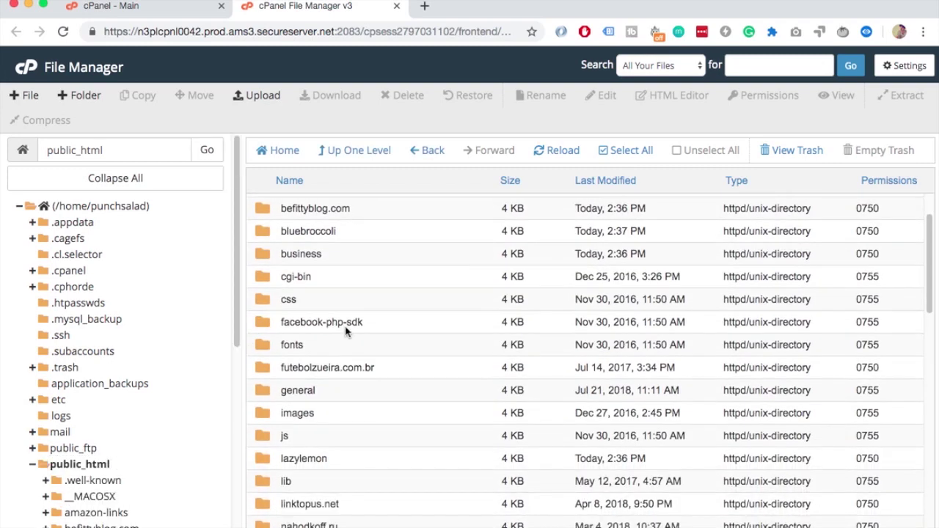
scroll(345, 332, down, 5)
click(380, 410)
double_click(389, 409)
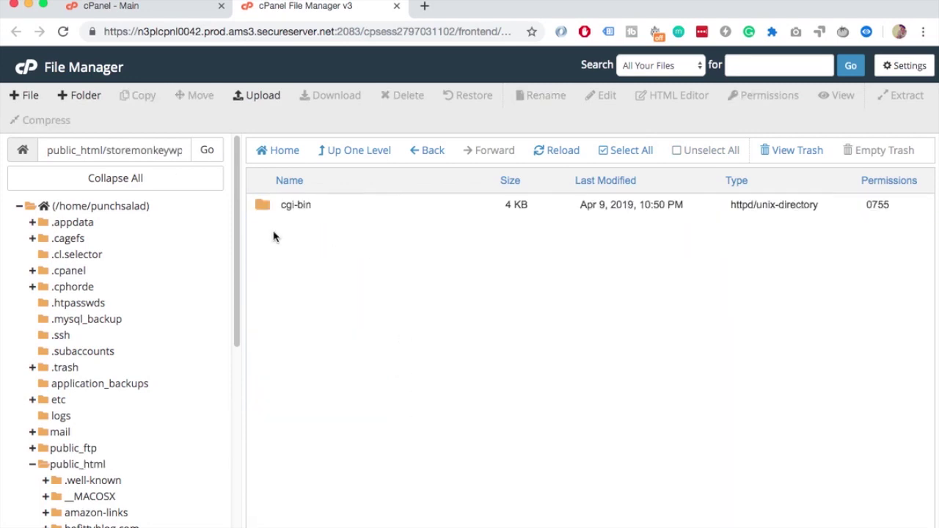
Step: Create a new empty file named index.html in that folder
click(13, 98)
text(index.html)
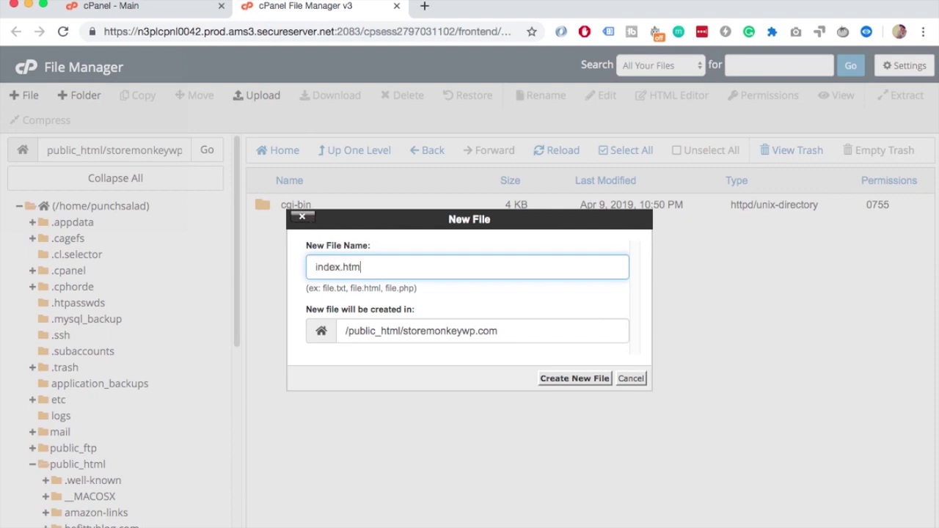
click(575, 378)
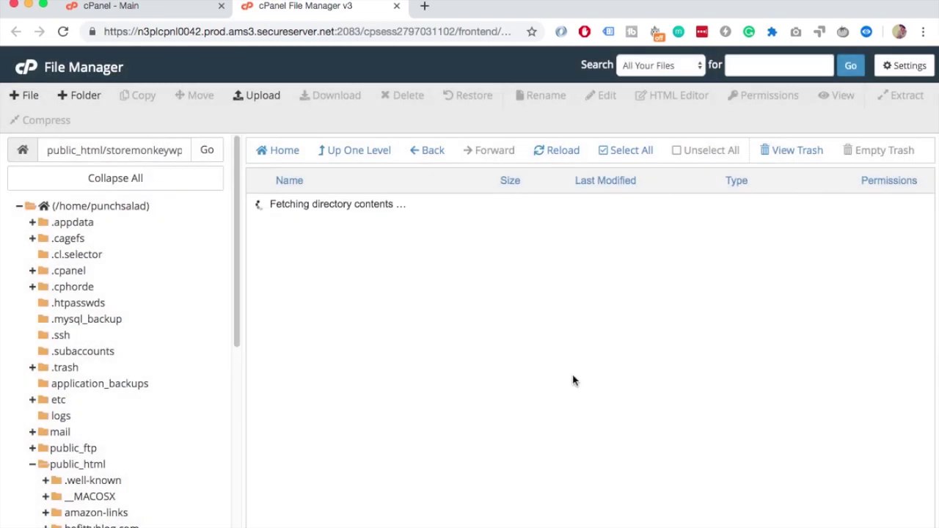
click(326, 232)
Step: Edit index.html, enter 'Hello World' and save the changes
click(311, 227)
right_click(312, 227)
click(352, 290)
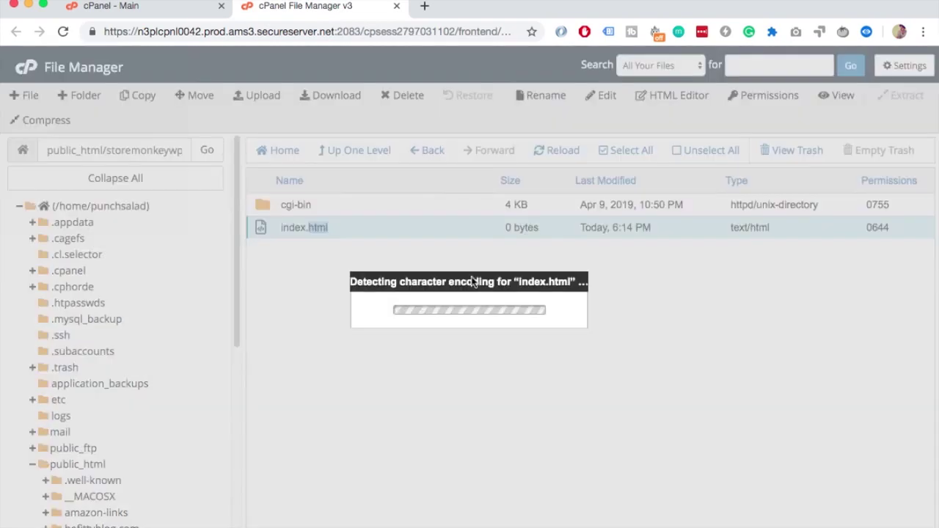
click(600, 412)
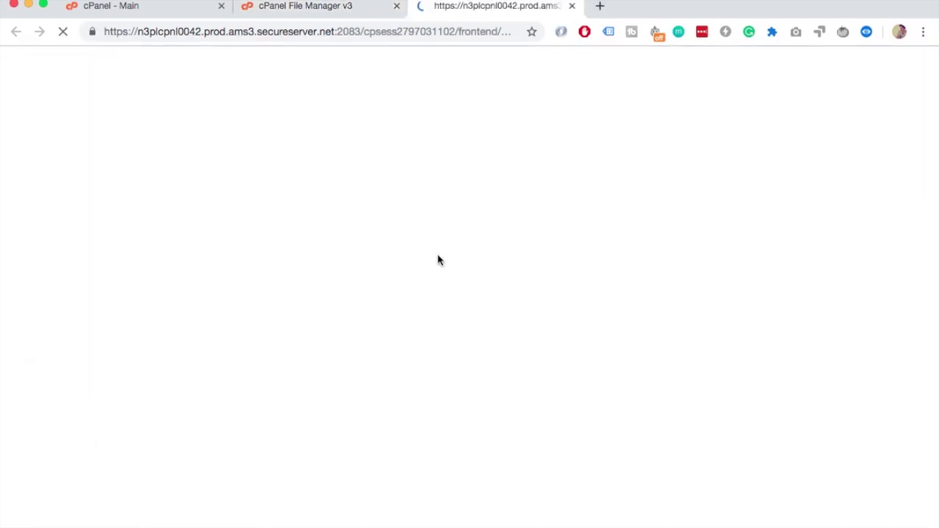
text(Hello World)
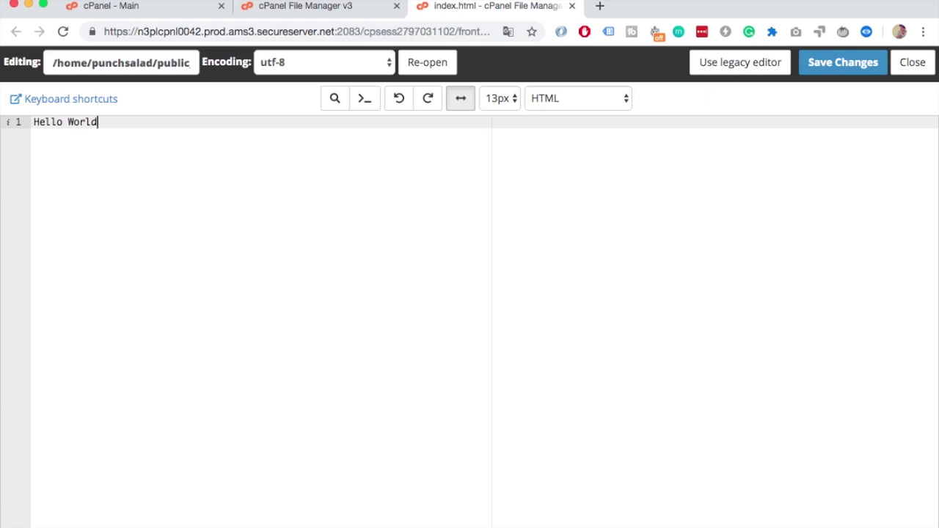
click(843, 67)
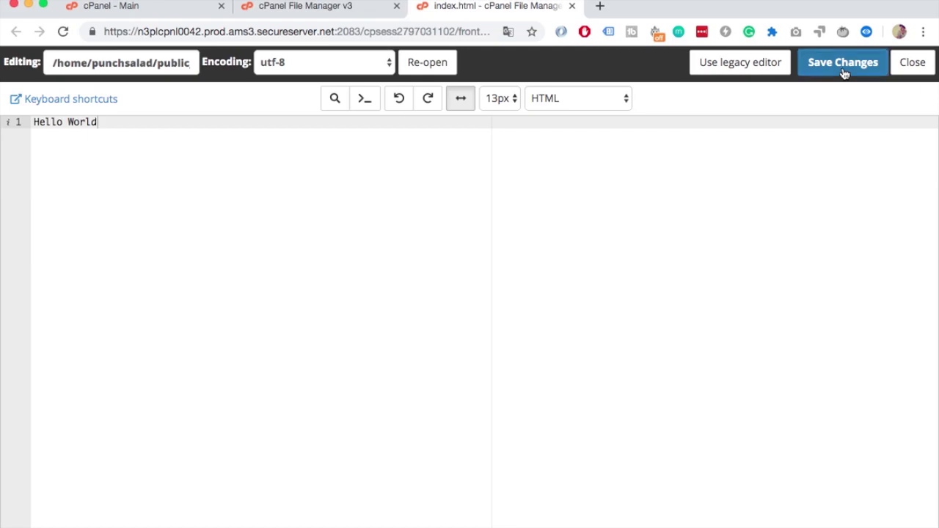